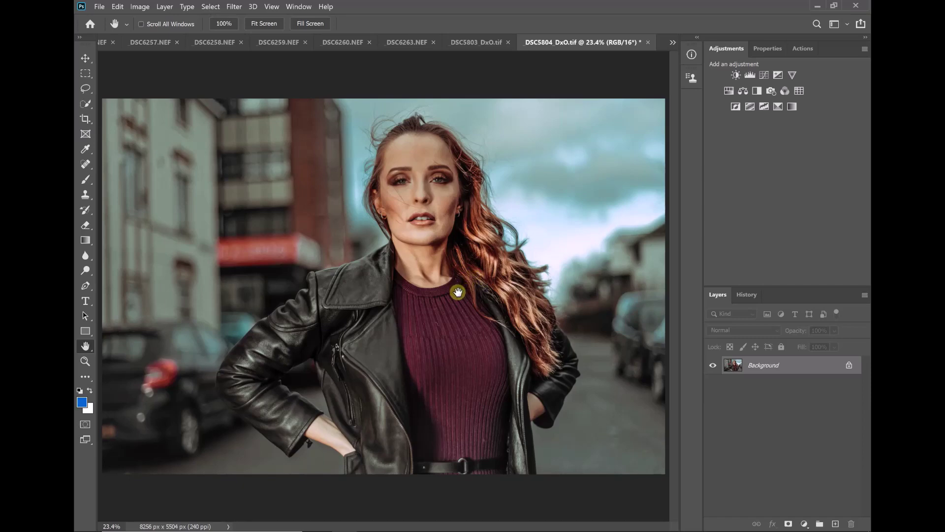
Step: Open the portrait in Liquify with Ctrl+Shift+X and select the Forward Warp Tool
left_click(234, 7)
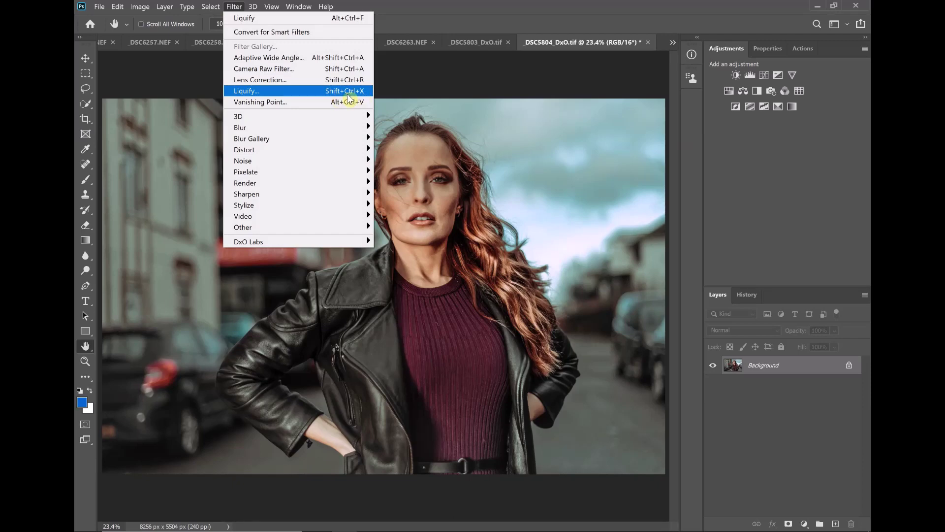
left_click(450, 79)
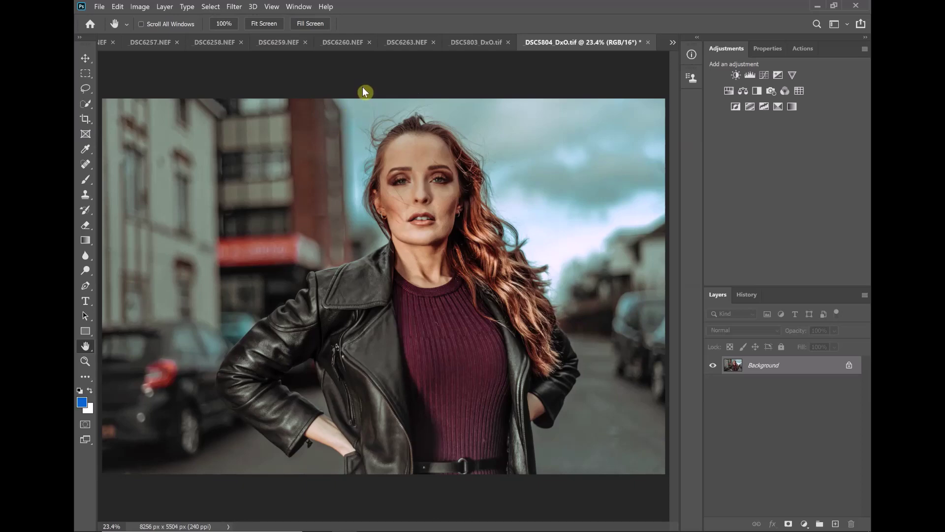
key("ctrl+shift+x")
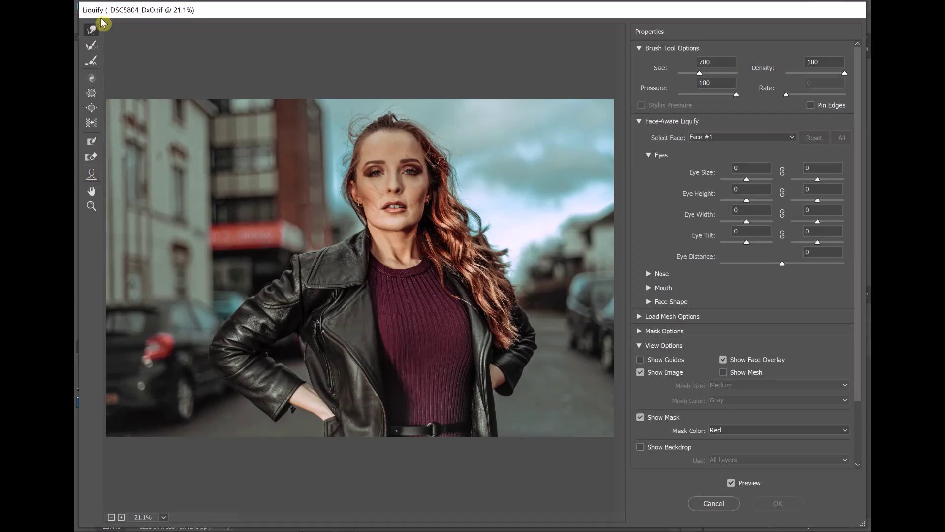
left_click(93, 33)
Step: Set warp brush density to 17 and pressure to 18, then push the cheek-side hair outward
left_click_drag(830, 76, 799, 80)
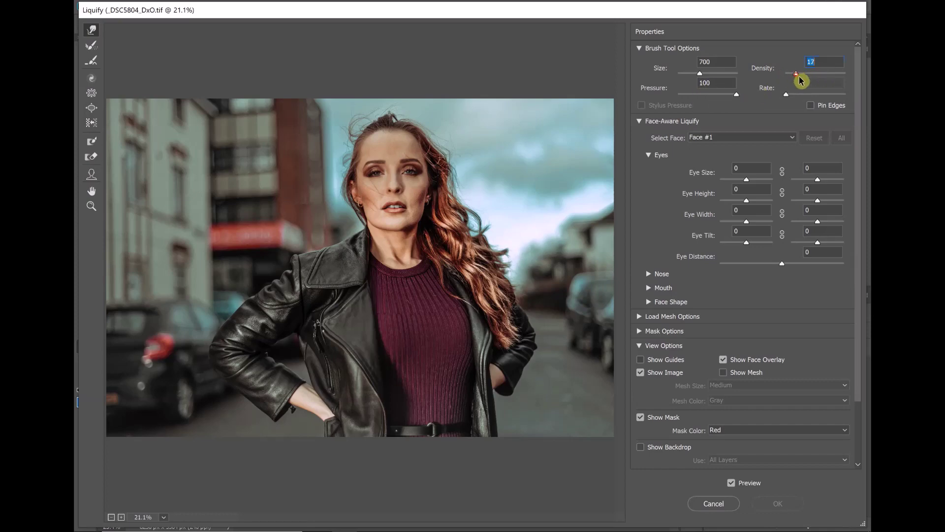
left_click_drag(736, 94, 689, 98)
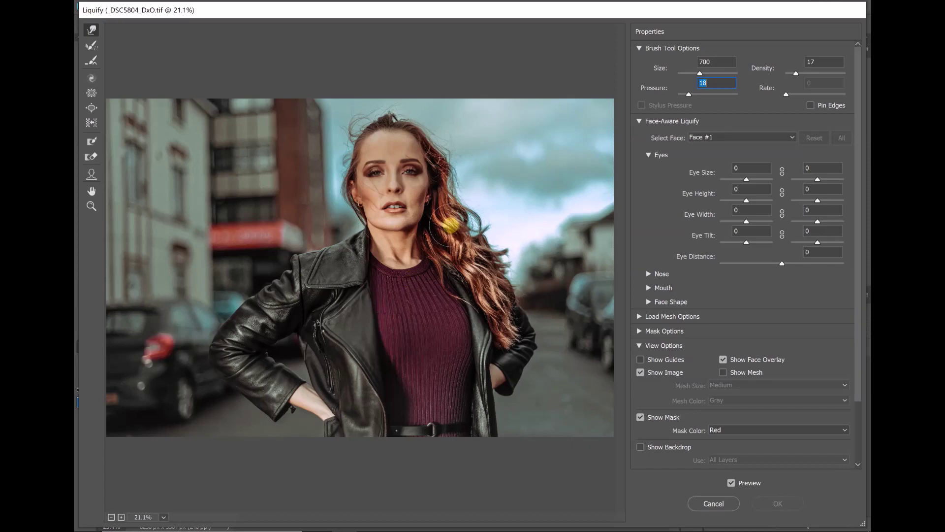
mouse_move(449, 226)
left_mouse_down()
mouse_move(473, 246)
mouse_move(455, 229)
mouse_move(486, 220)
mouse_move(463, 229)
left_mouse_up()
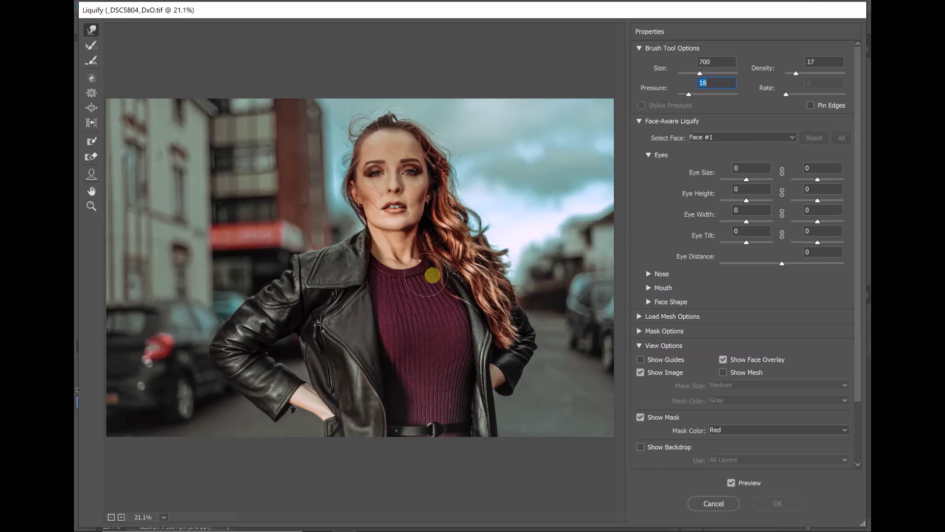
Step: Warp the hair below her neck and by her earring, then reshape the collar at size 1300
mouse_move(425, 275)
left_mouse_down()
mouse_move(411, 243)
mouse_move(400, 247)
left_mouse_up()
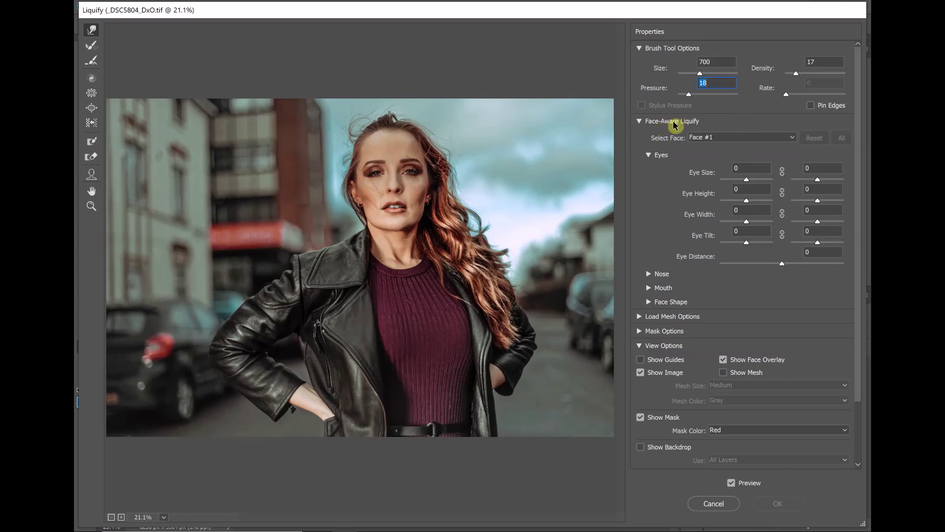
left_click_drag(435, 218, 424, 225)
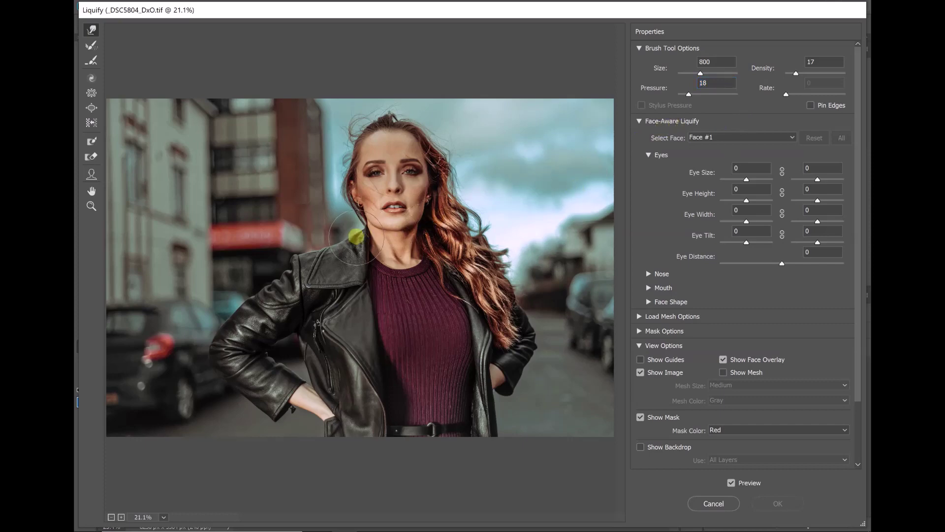
key("bracketright")
key("bracketright")
key("bracketright")
key("bracketright")
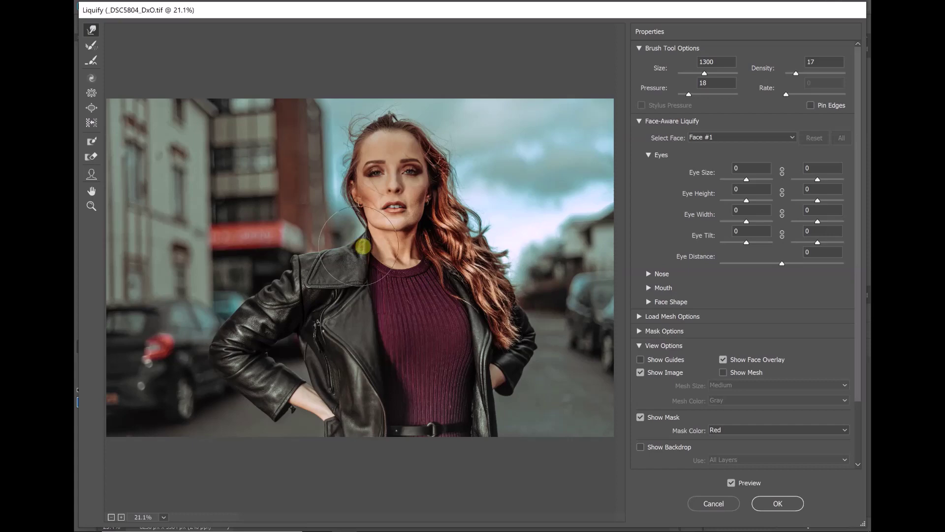
left_click_drag(366, 238, 362, 232)
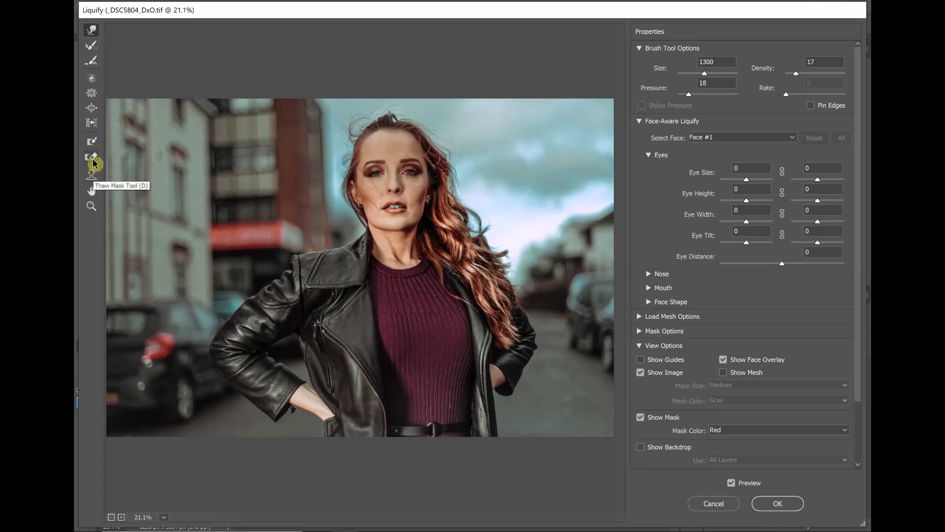
Step: Paint a red freeze mask over her face, neck and upper sweater
left_click(92, 142)
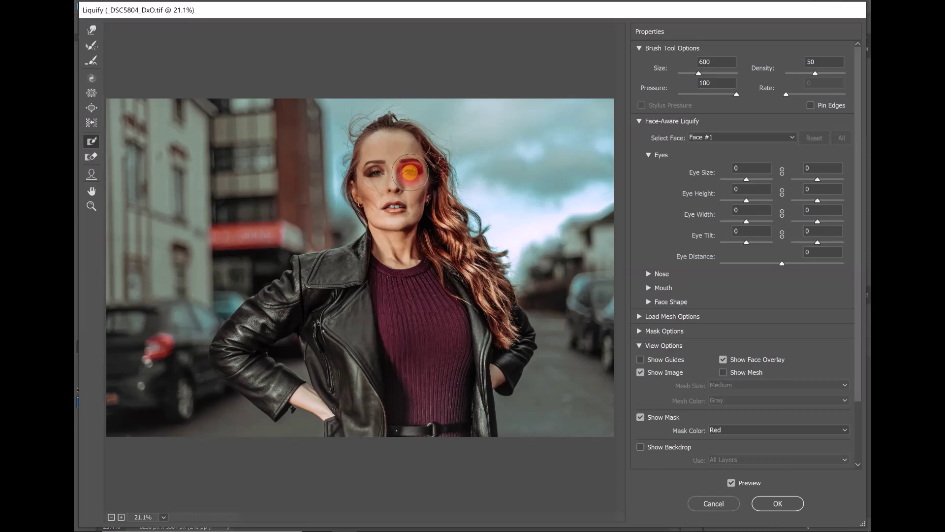
mouse_move(411, 173)
left_mouse_down()
mouse_move(404, 244)
mouse_move(390, 266)
mouse_move(375, 201)
mouse_move(382, 141)
mouse_move(400, 151)
mouse_move(388, 146)
mouse_move(398, 144)
mouse_move(379, 165)
mouse_move(388, 195)
mouse_move(370, 177)
mouse_move(397, 262)
mouse_move(417, 284)
mouse_move(409, 265)
mouse_move(393, 258)
mouse_move(386, 266)
mouse_move(436, 314)
left_mouse_up()
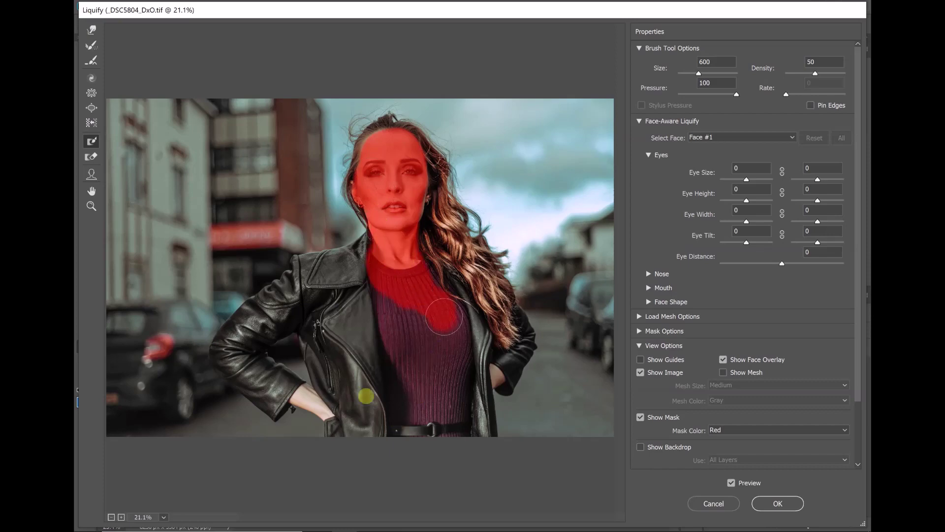
Step: Warp the hair around the frozen face with a resized Forward Warp brush and commit with OK
left_click(91, 30)
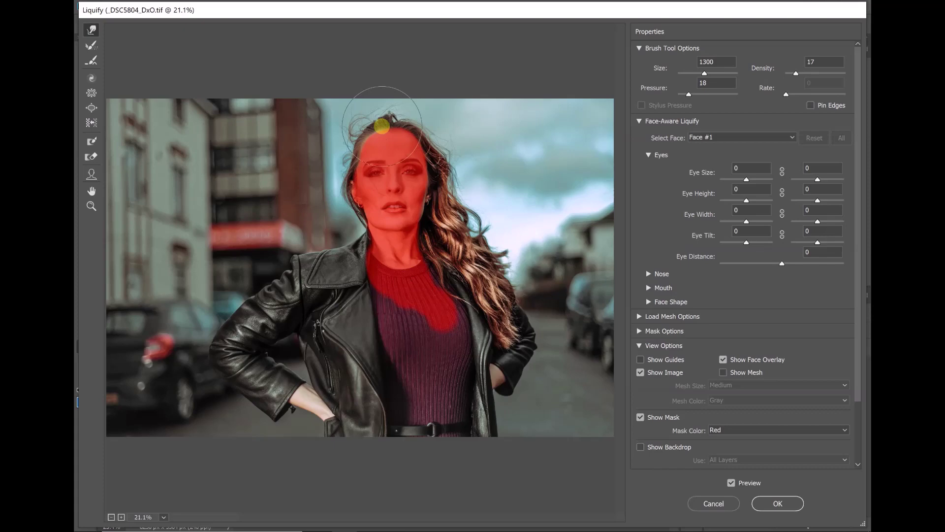
key("bracketleft")
key("bracketleft")
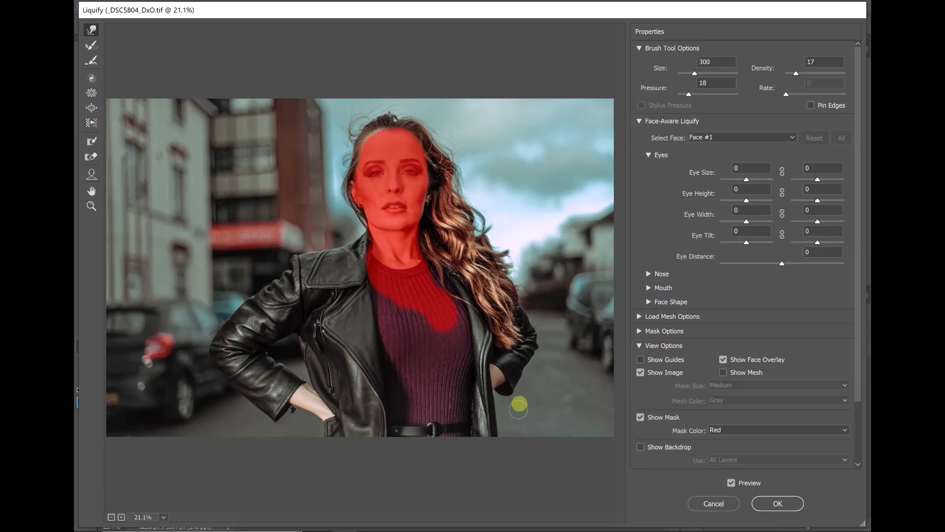
key("bracketright")
key("bracketright")
key("bracketright")
key("bracketright")
key("bracketright")
key("bracketright")
key("bracketright")
key("bracketright")
key("bracketright")
key("bracketright")
key("bracketright")
key("bracketright")
key("bracketright")
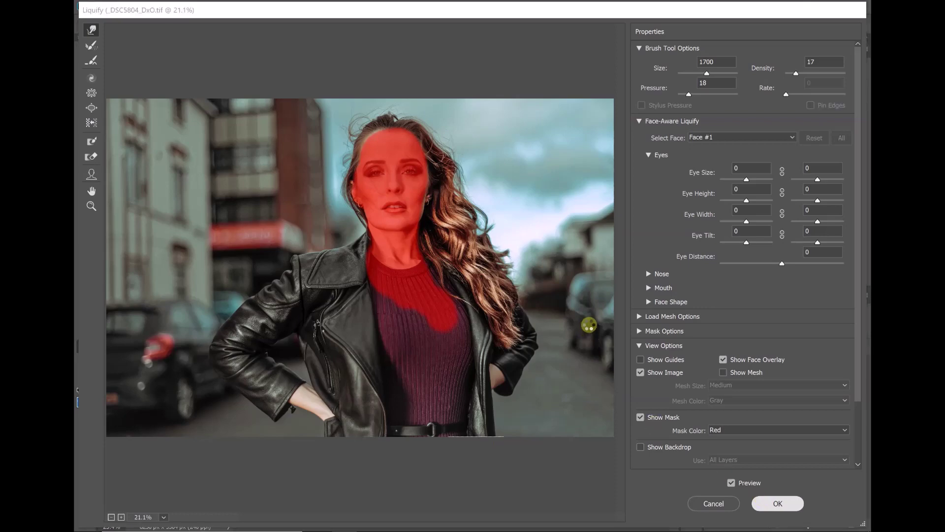
key("Return")
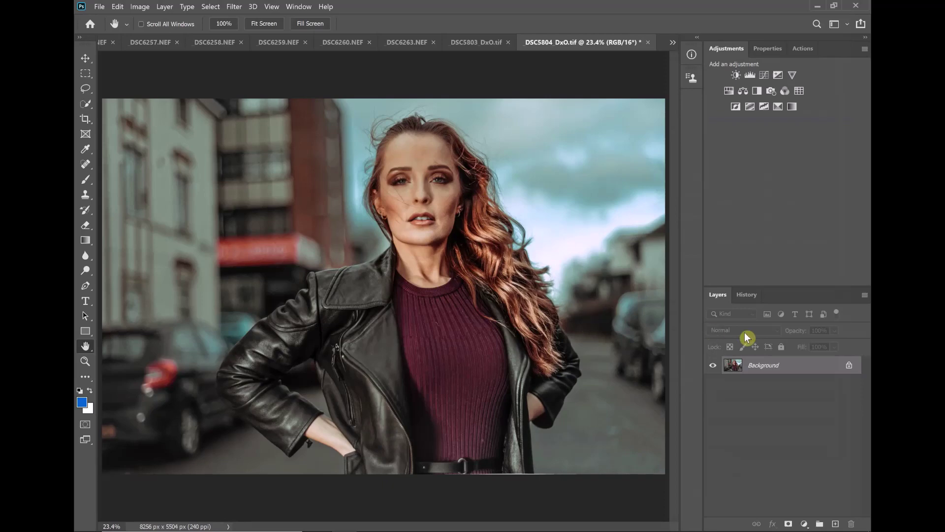
Step: Save the liquified state as Snapshot 1 in the History panel and view it against the original
left_click(747, 295)
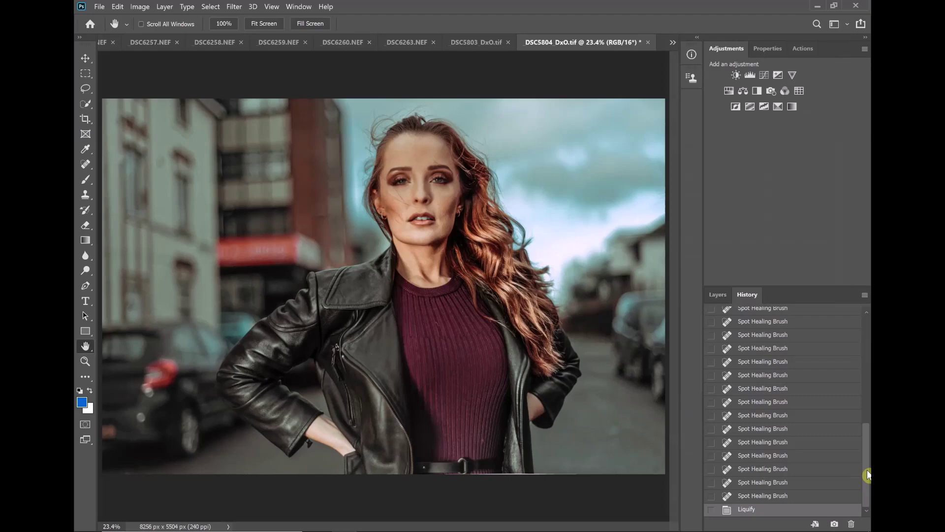
left_click(835, 524)
left_click(787, 315)
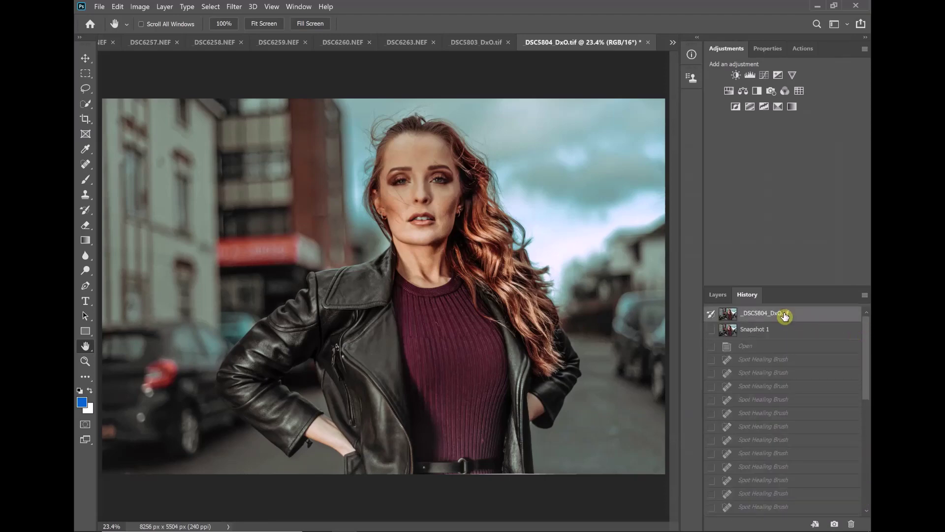
left_click(778, 335)
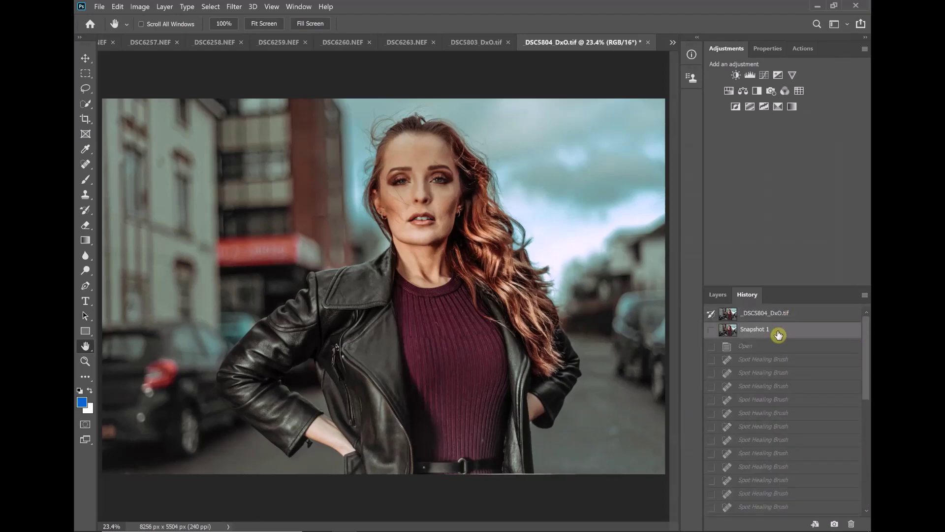
Step: Toggle repeatedly between the original state and Snapshot 1 to compare the Liquify edits
left_click(783, 318)
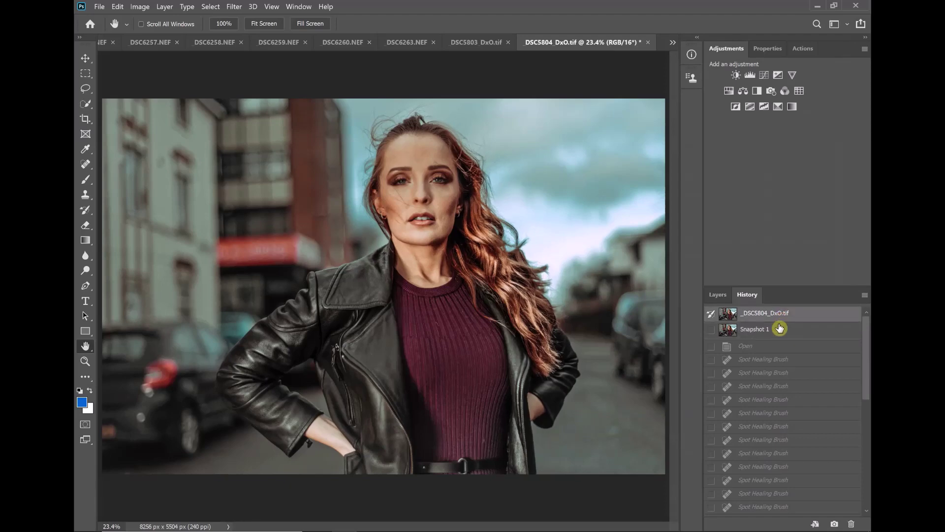
left_click(775, 335)
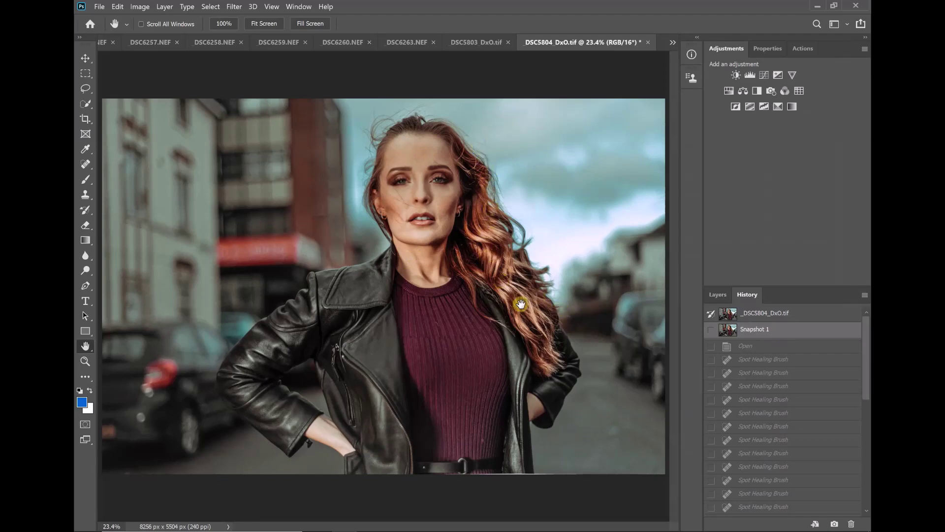
left_click(760, 317)
left_click(757, 333)
left_click(762, 317)
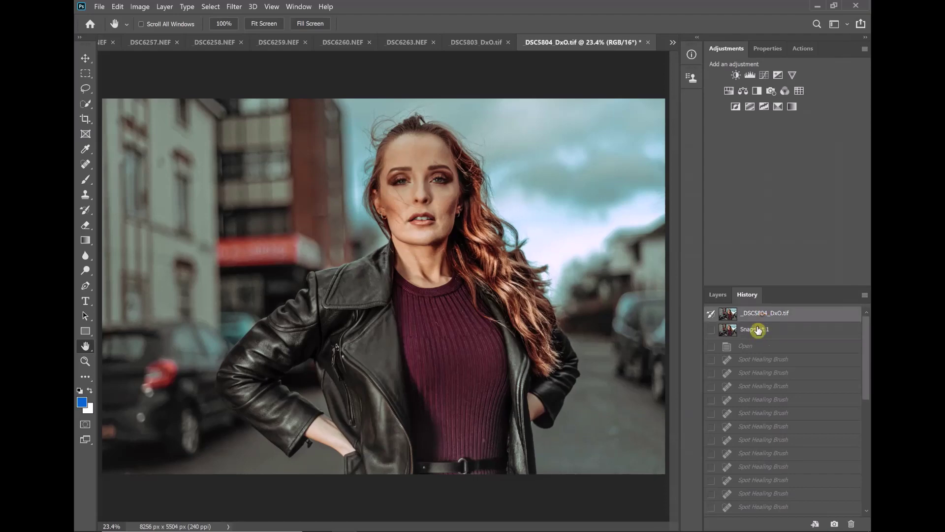
left_click(757, 332)
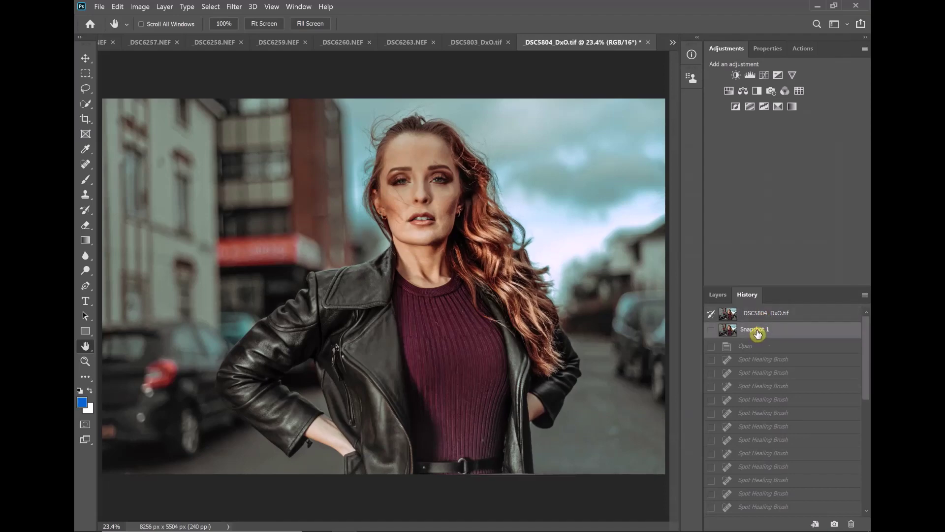
left_click(760, 316)
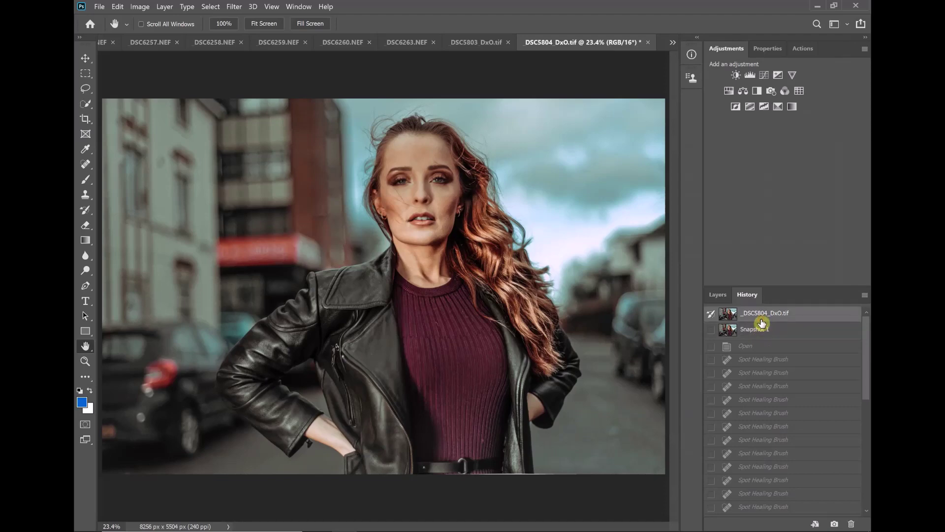
left_click(757, 334)
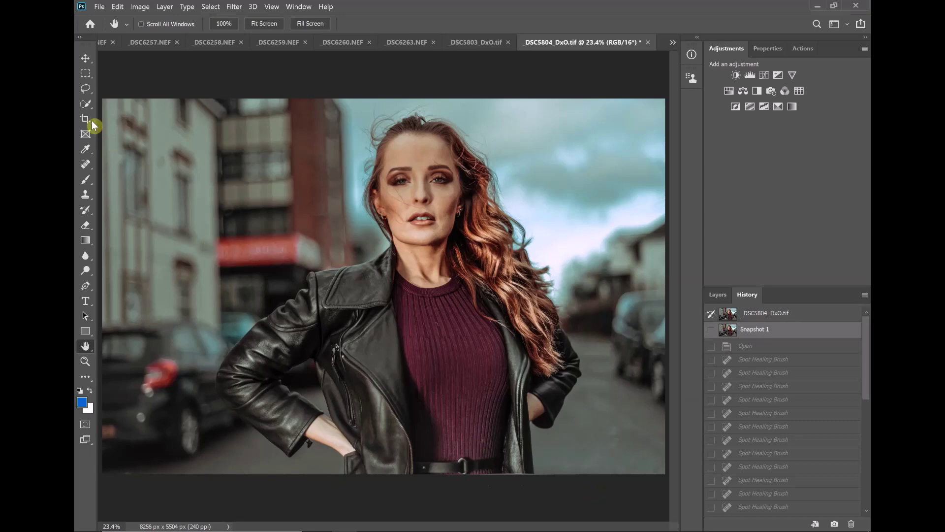
Step: Heal the bottom edge and a spot on the belt with an enlarged Spot Healing Brush
left_click(87, 103)
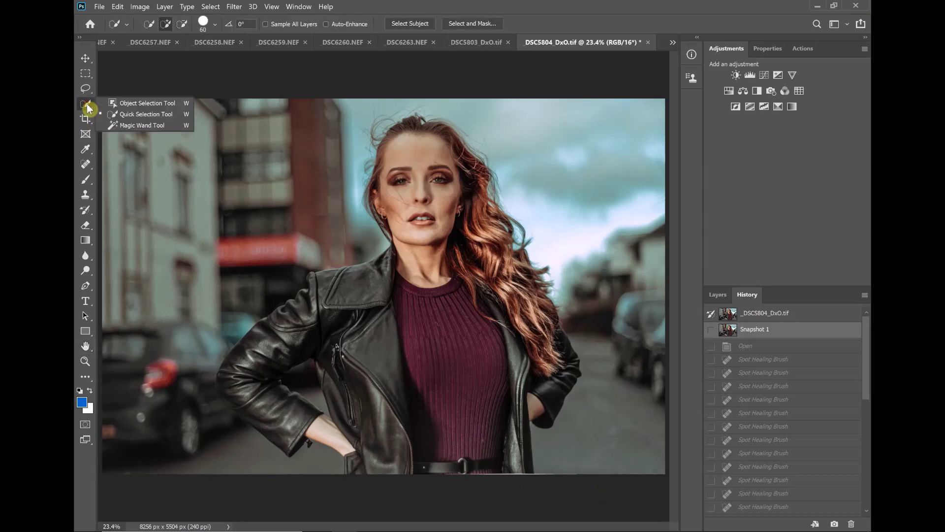
left_click(117, 102)
left_click(85, 164)
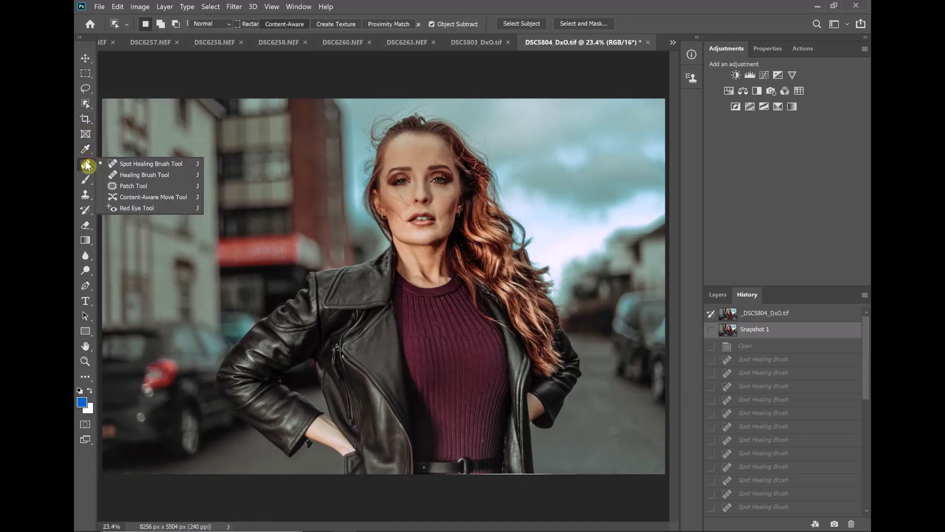
left_click(142, 168)
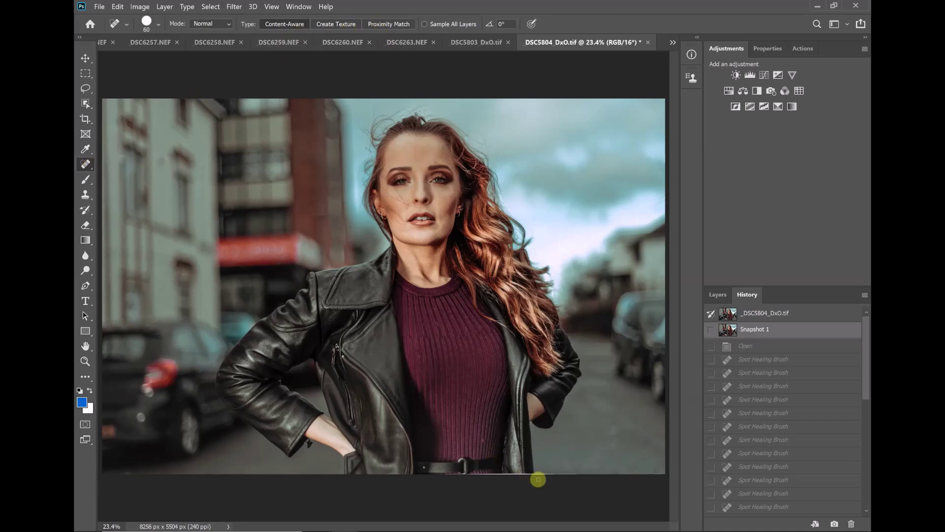
key("bracketright")
key("bracketright")
key("bracketright")
left_click_drag(573, 471, 441, 475)
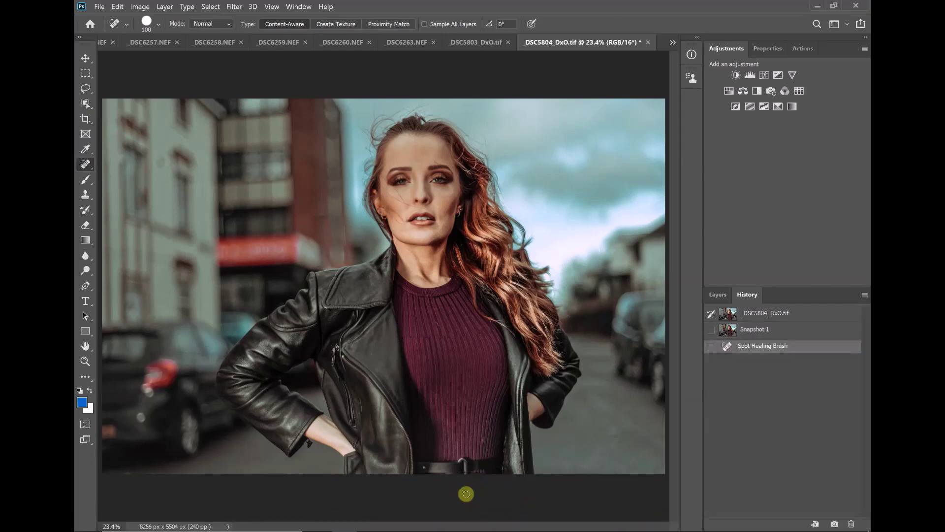
left_click(445, 475)
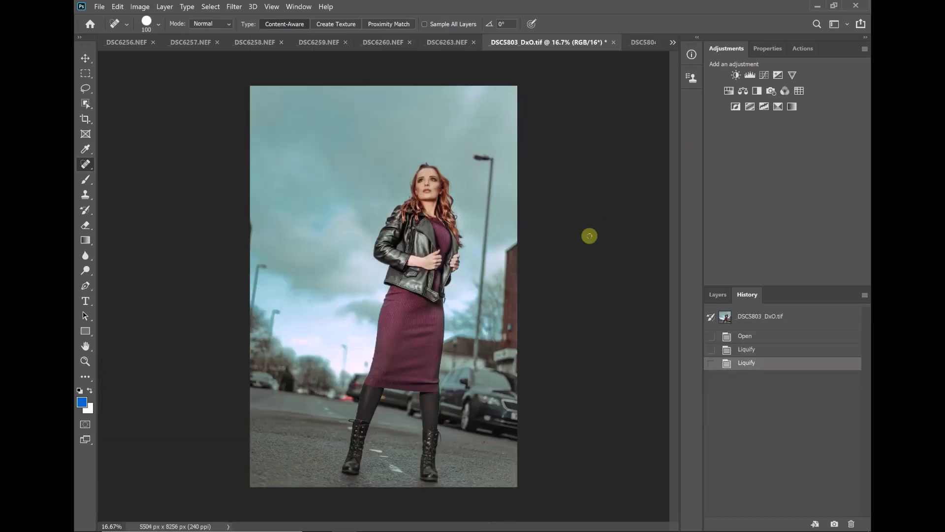
Step: Switch to the full-length DSC5803_DxO.tif portrait tab
left_click(476, 42)
Step: Open DSC5803_DxO.tif in Liquify, warp the side of her dress, and shrink the brush to 1400
key("ctrl+shift+x")
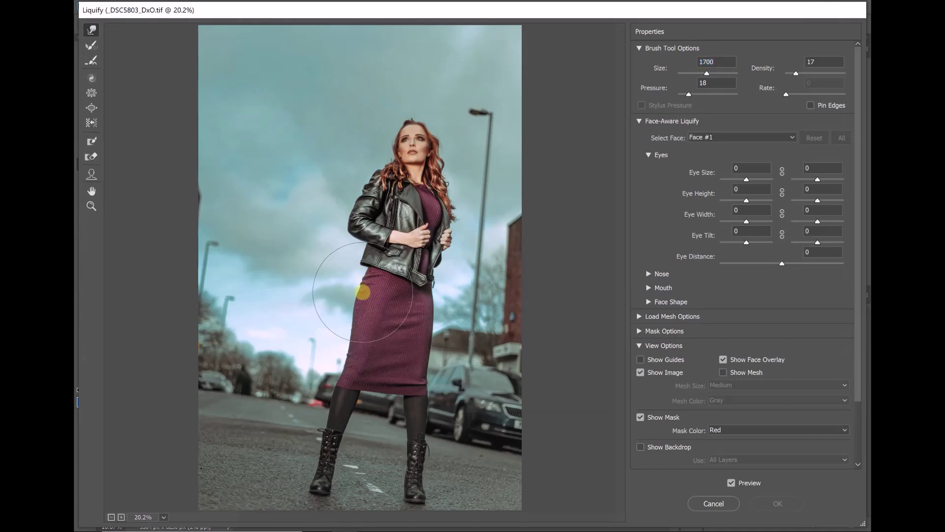
left_click_drag(363, 292, 356, 286)
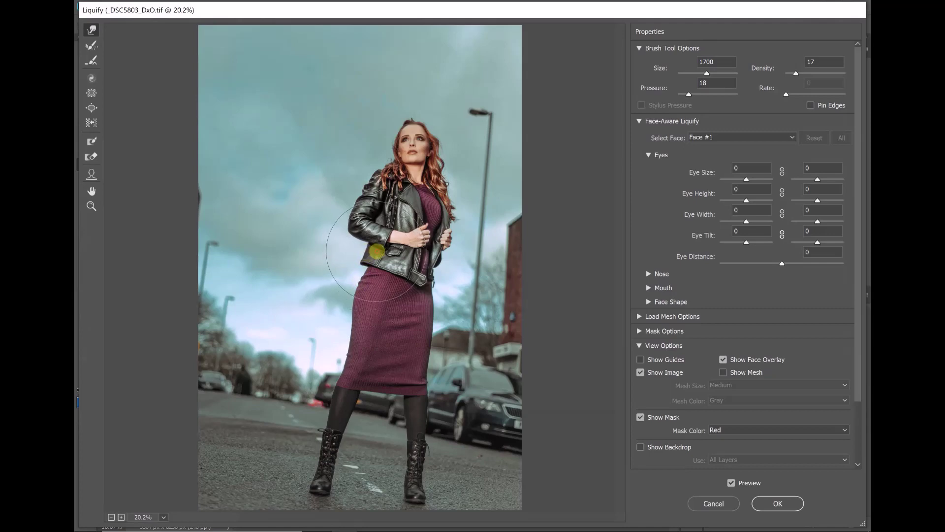
key("bracketleft")
key("bracketleft")
key("bracketleft")
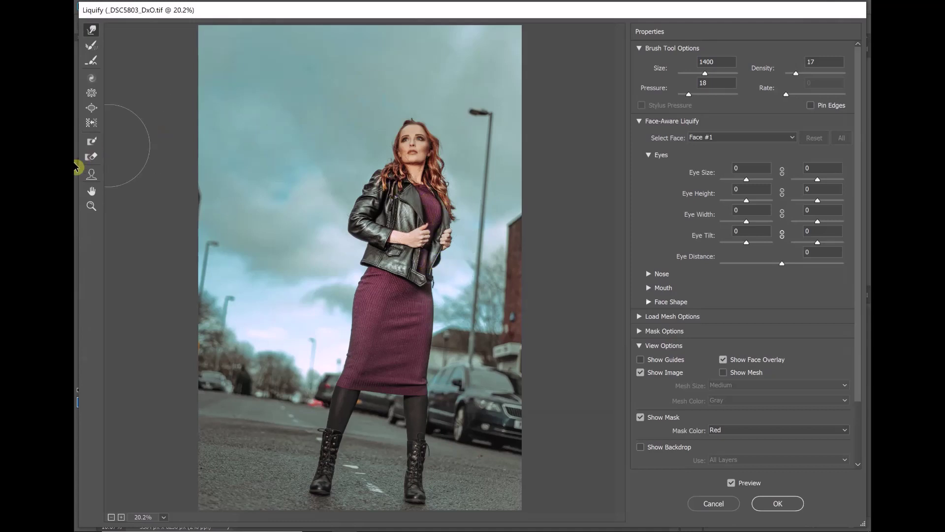
Step: Paint a red freeze mask over her face and upper chest at brush size 300
left_click(91, 142)
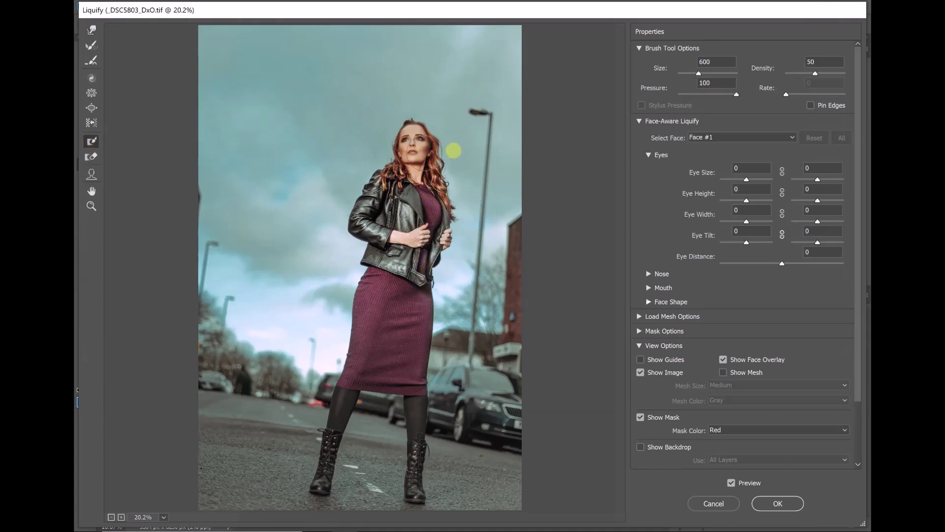
key("bracketleft")
key("bracketleft")
key("bracketleft")
left_click_drag(418, 148, 418, 141)
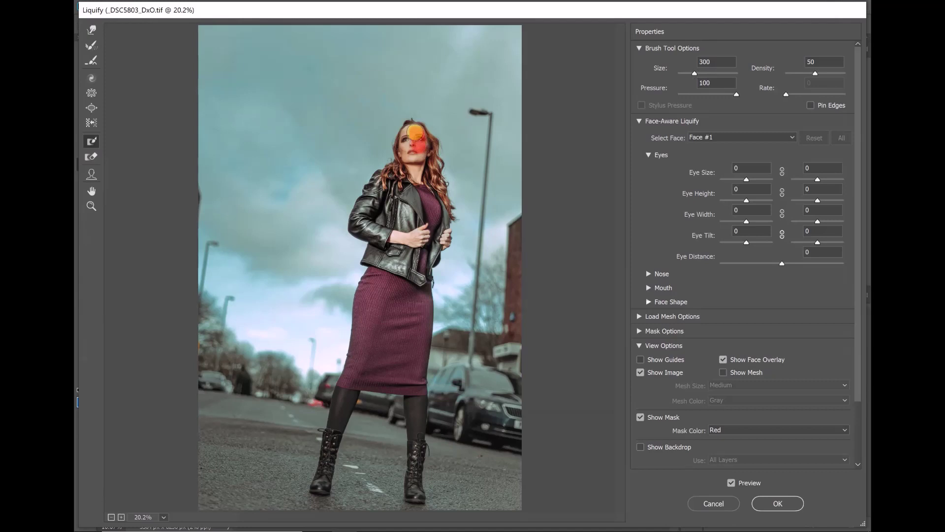
mouse_move(406, 136)
left_mouse_down()
mouse_move(417, 152)
mouse_move(407, 153)
mouse_move(420, 195)
mouse_move(409, 201)
mouse_move(431, 216)
mouse_move(418, 162)
left_mouse_up()
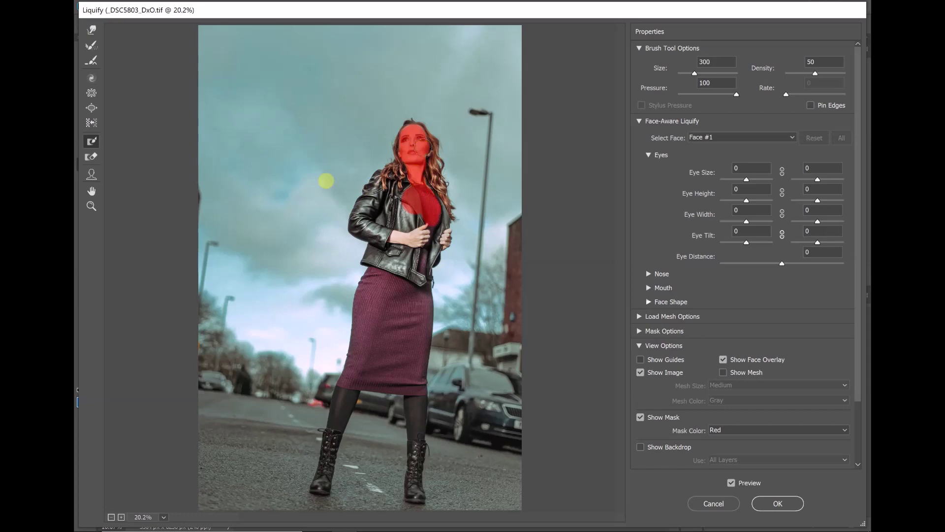
Step: Push the hair outlines with a smaller Forward Warp brush, face still frozen, and apply Liquify
left_click(90, 32)
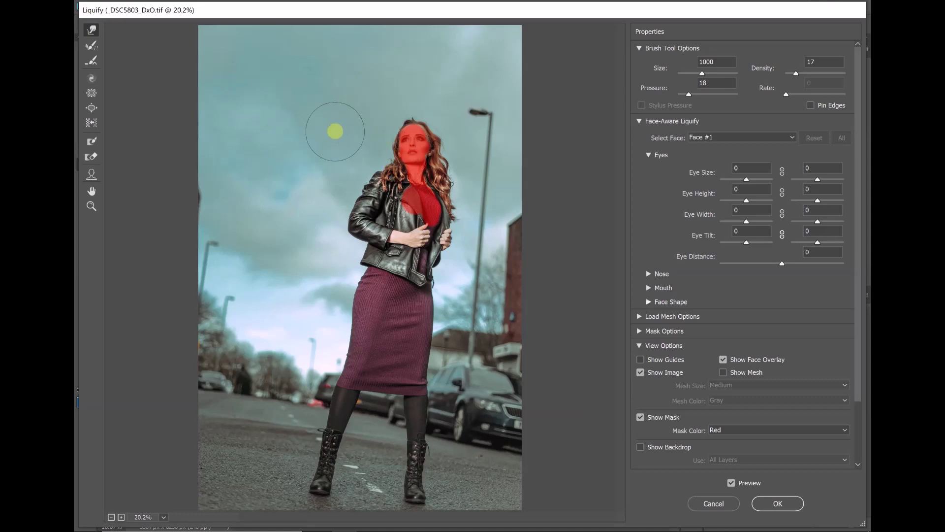
key("bracketleft")
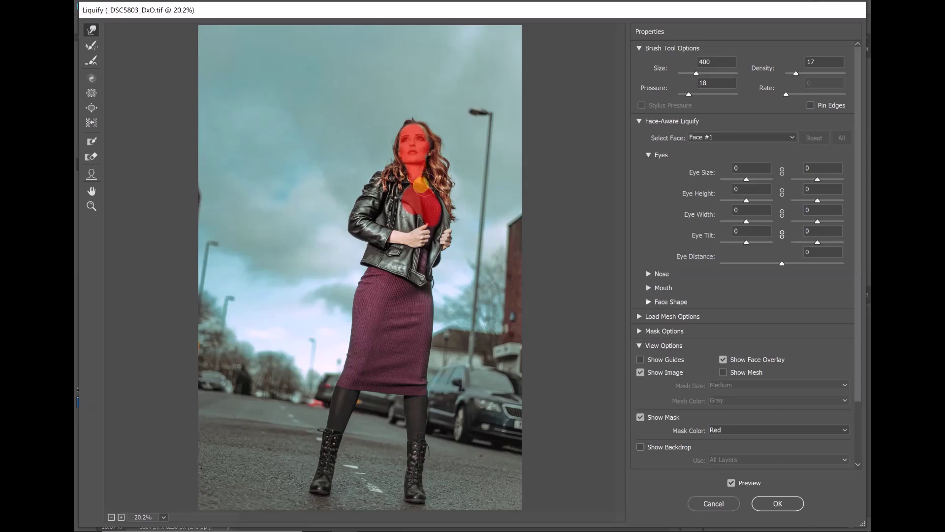
left_click(775, 502)
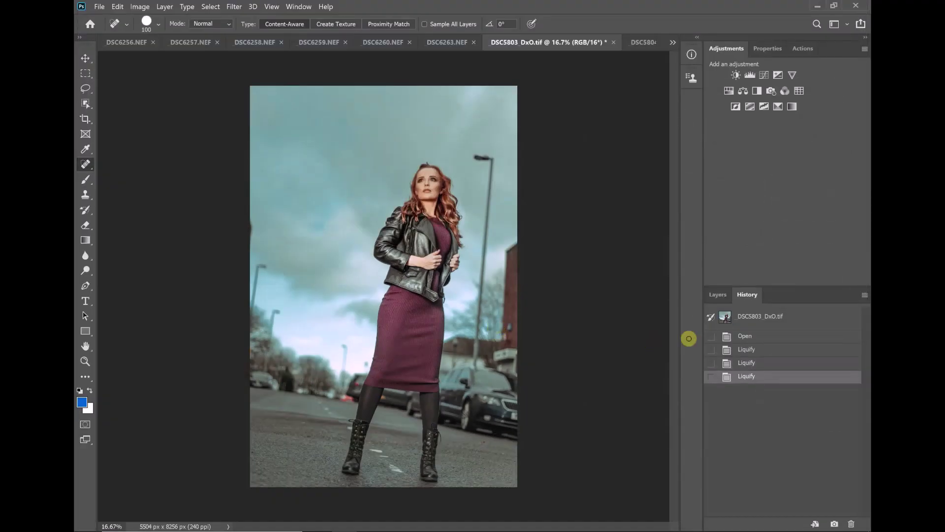
Step: Save the reshaped result as Snapshot 1 and toggle repeatedly between it and the original photo
left_click(836, 523)
left_click(773, 321)
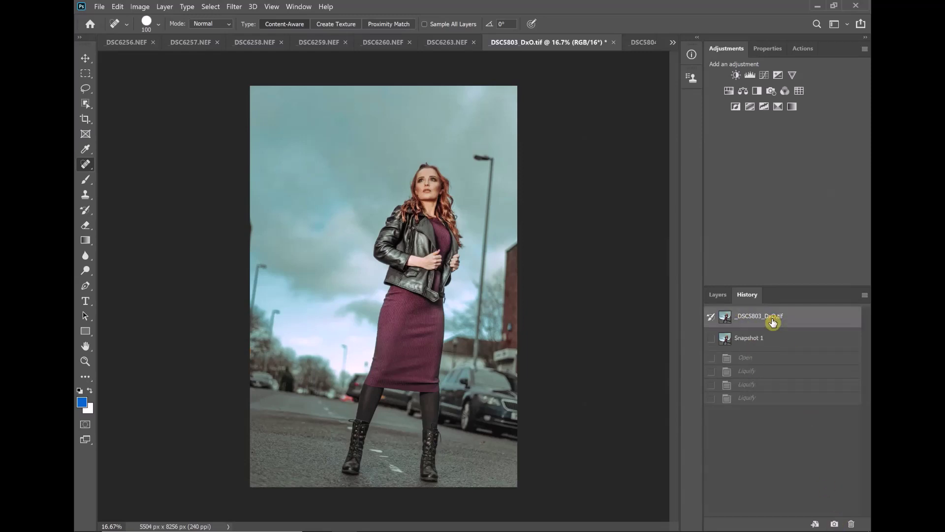
left_click(766, 340)
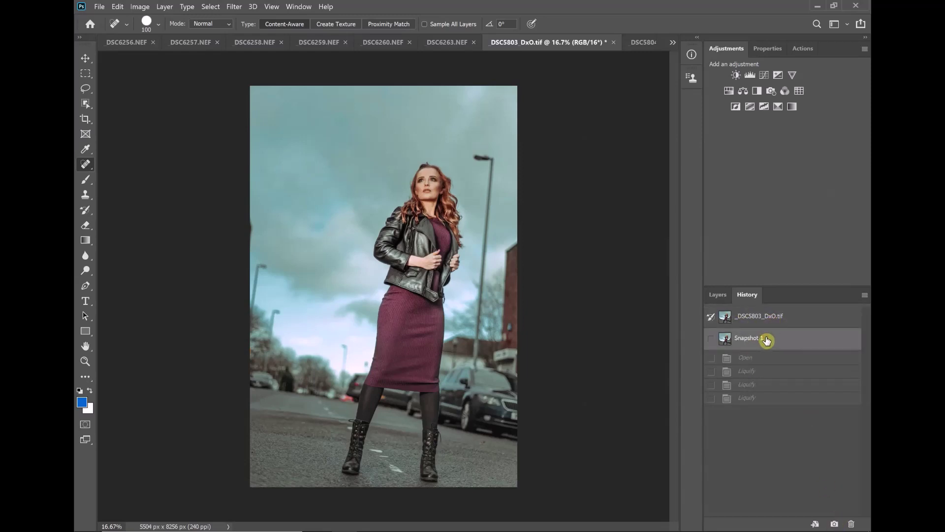
left_click(771, 321)
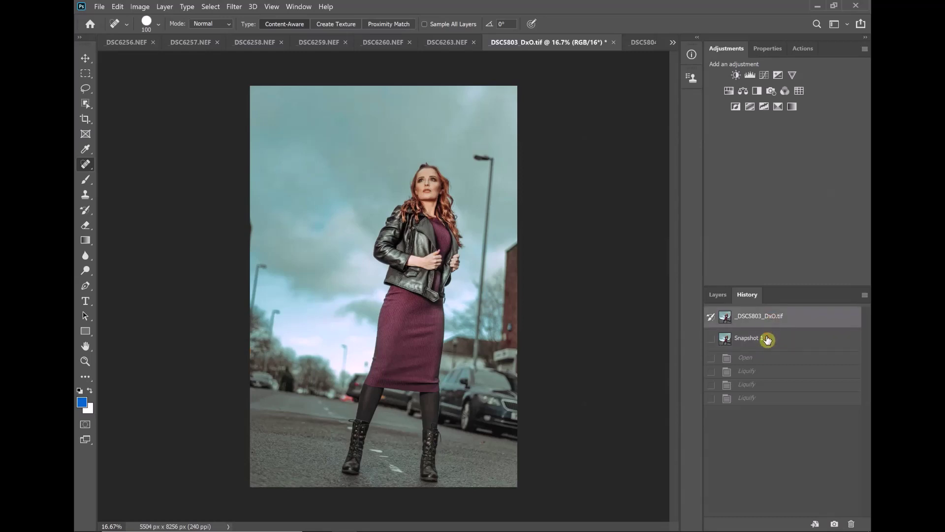
left_click(767, 339)
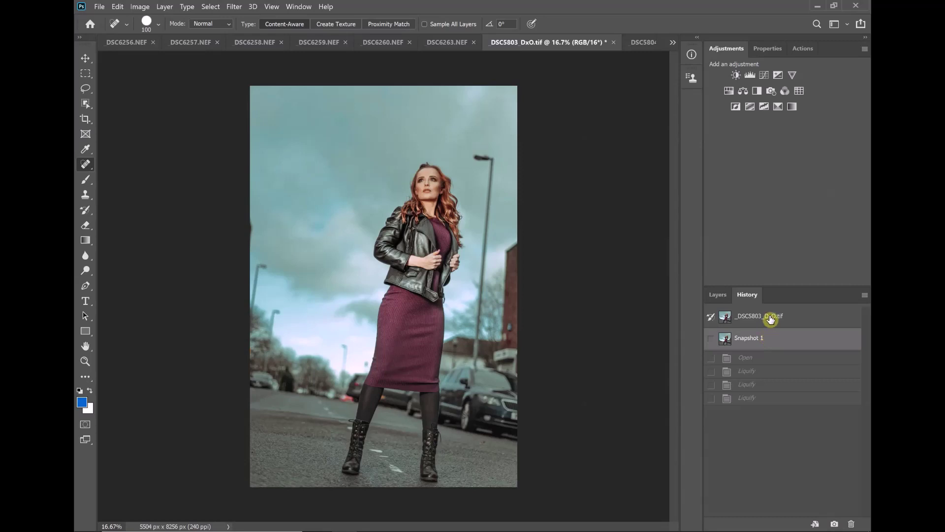
left_click(770, 323)
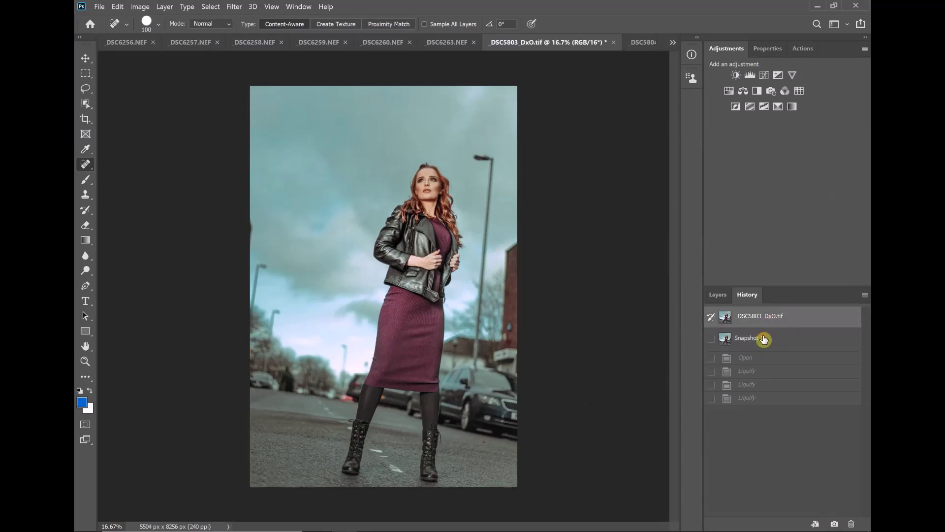
left_click(764, 339)
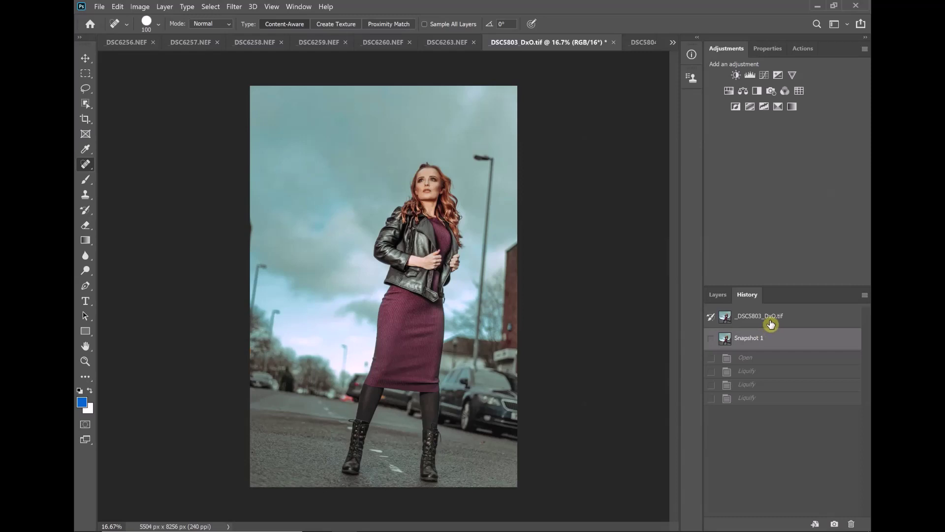
left_click(770, 323)
left_click(763, 342)
Step: Settle on Snapshot 1, then bring up the close-up portrait DSC5804_DxO.tif
left_click(763, 337)
left_click(646, 44)
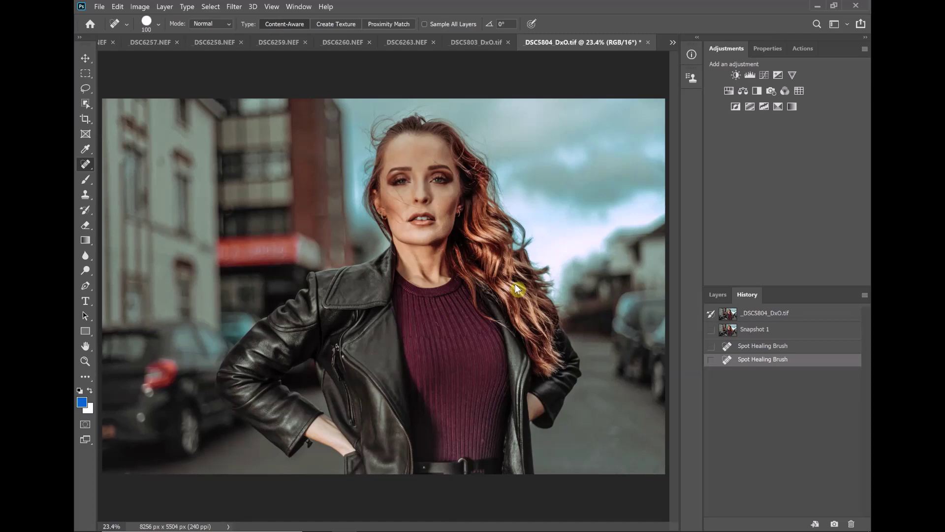
Step: In Liquify on the close-up, set Face-Aware Eye Size to 47 for the left eye and 17 for the right
key("ctrl+shift+x")
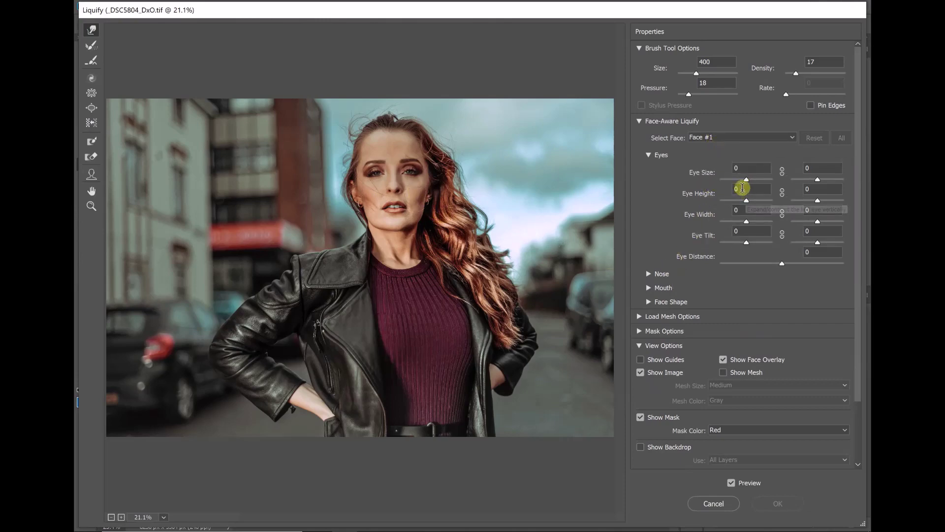
left_click_drag(749, 181, 680, 178)
left_click_drag(719, 182, 763, 192)
left_click(724, 186)
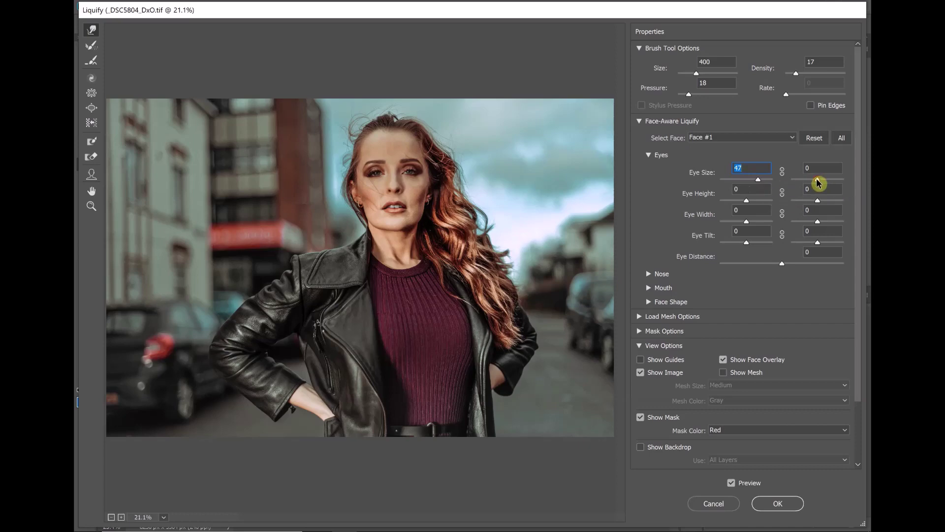
left_click_drag(819, 184, 820, 185)
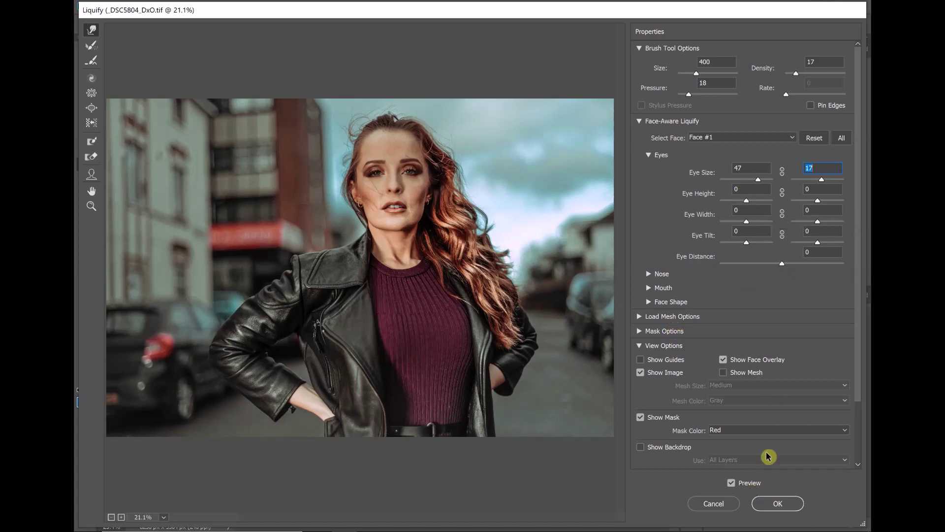
left_click(769, 506)
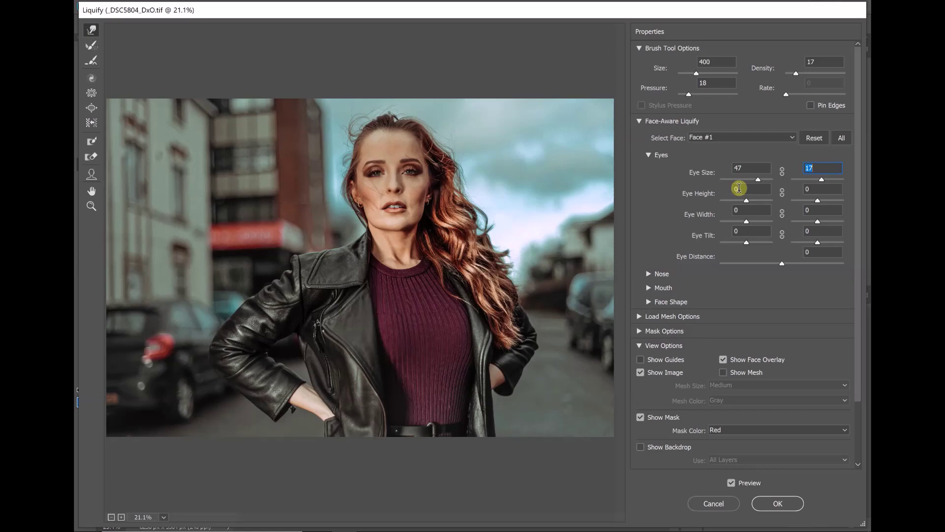
Step: Apply the eye-size Liquify, store it as Snapshot 2, and cycle through original, Snapshot 1 and Snapshot 2
left_click(778, 505)
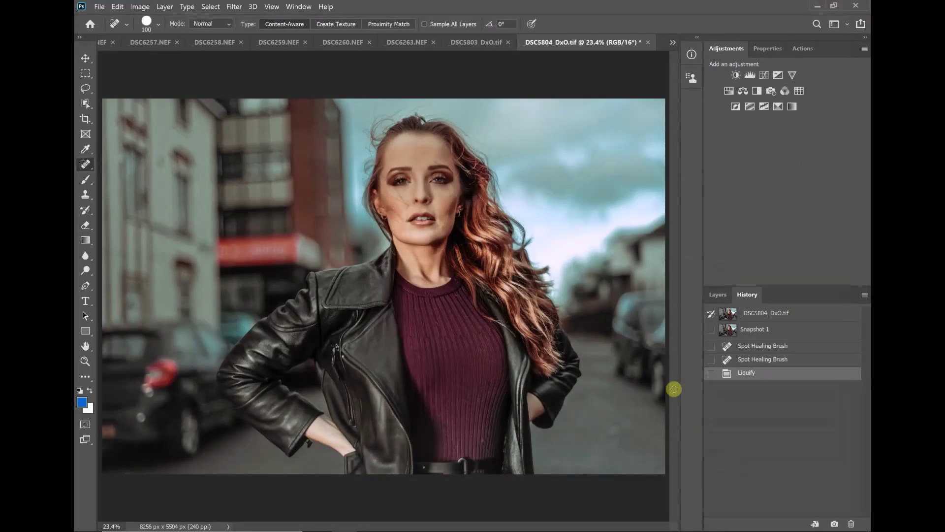
left_click(834, 523)
left_click(774, 314)
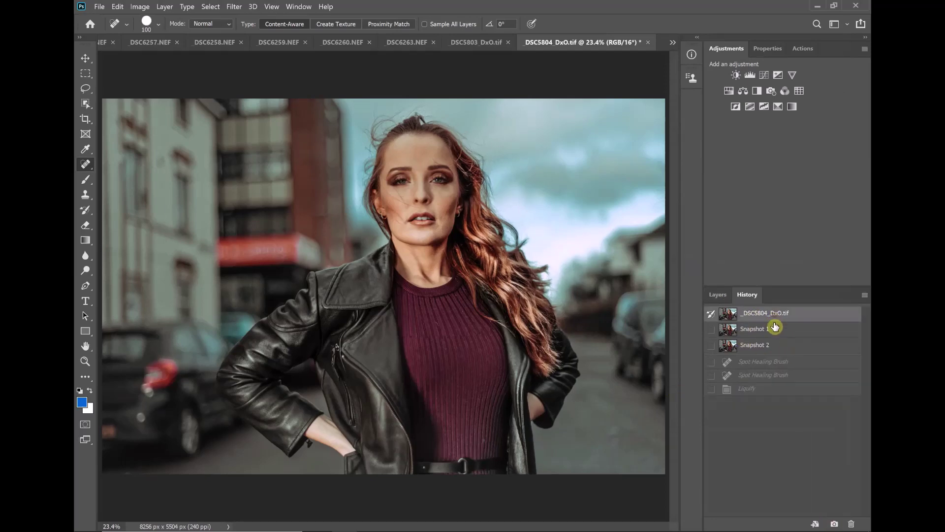
left_click(772, 332)
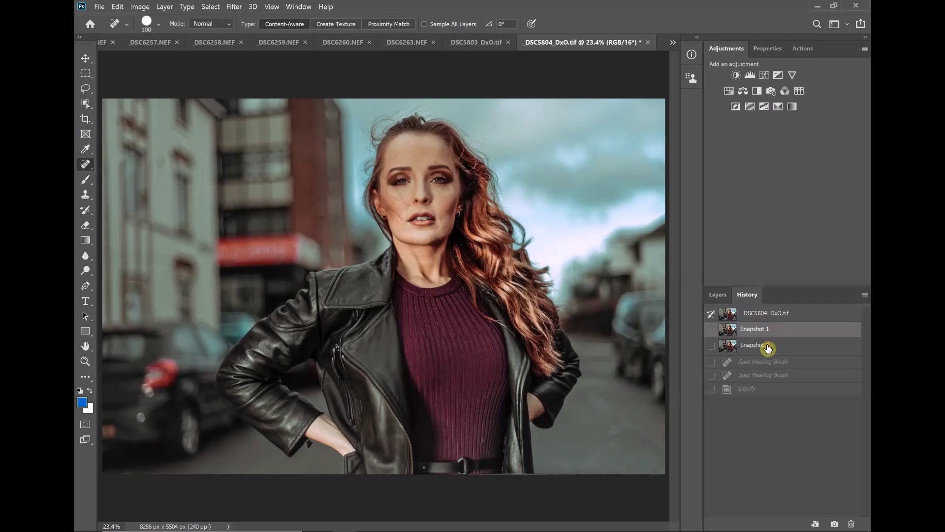
left_click(768, 347)
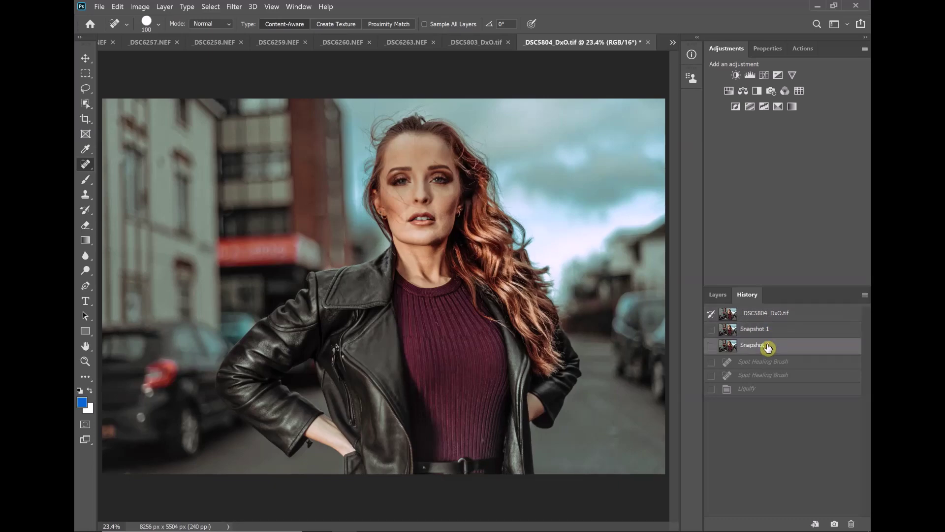
left_click(767, 336)
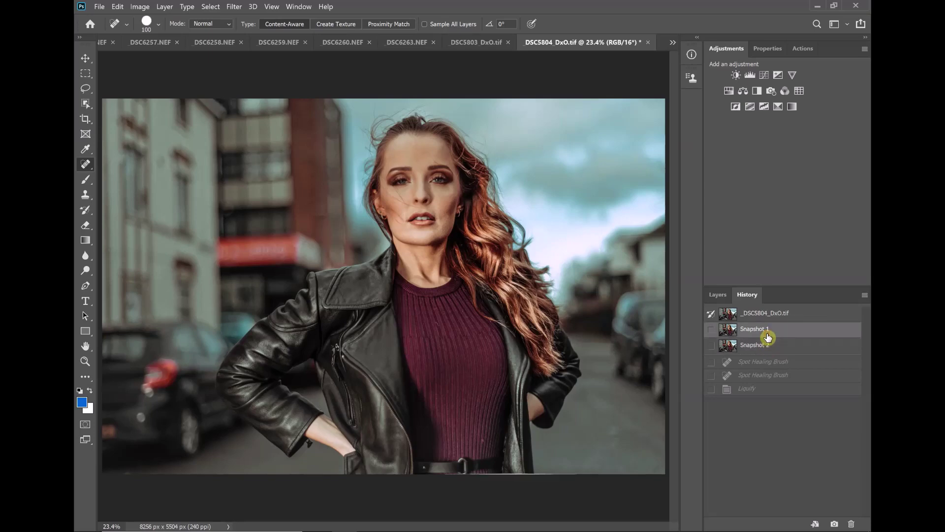
left_click(764, 346)
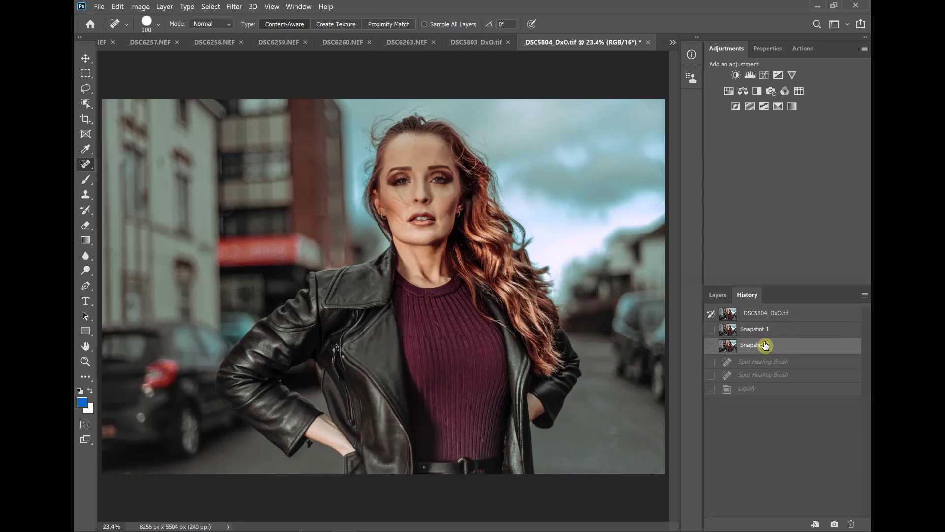
left_click(768, 314)
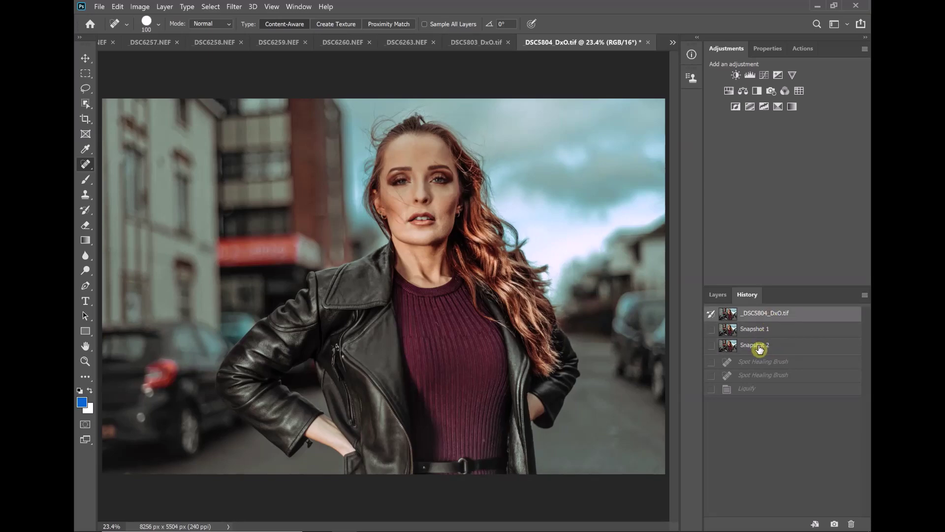
left_click(761, 347)
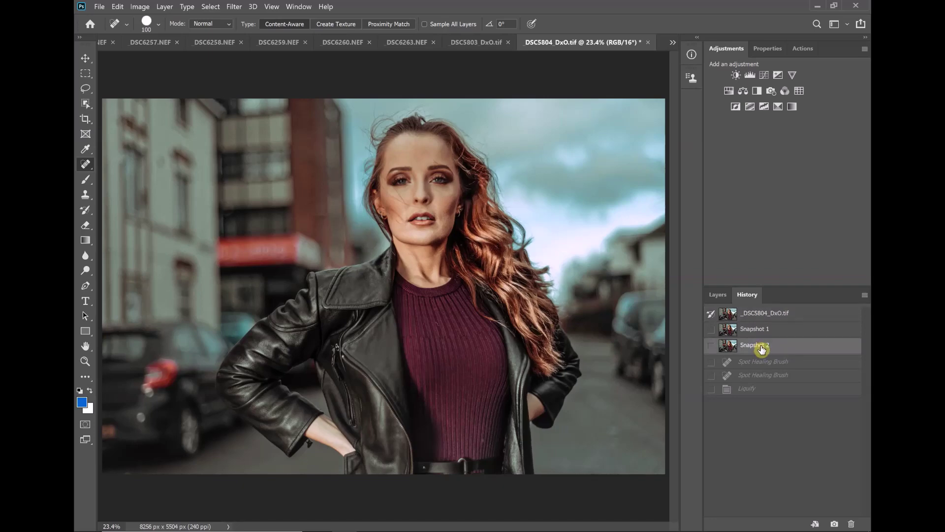